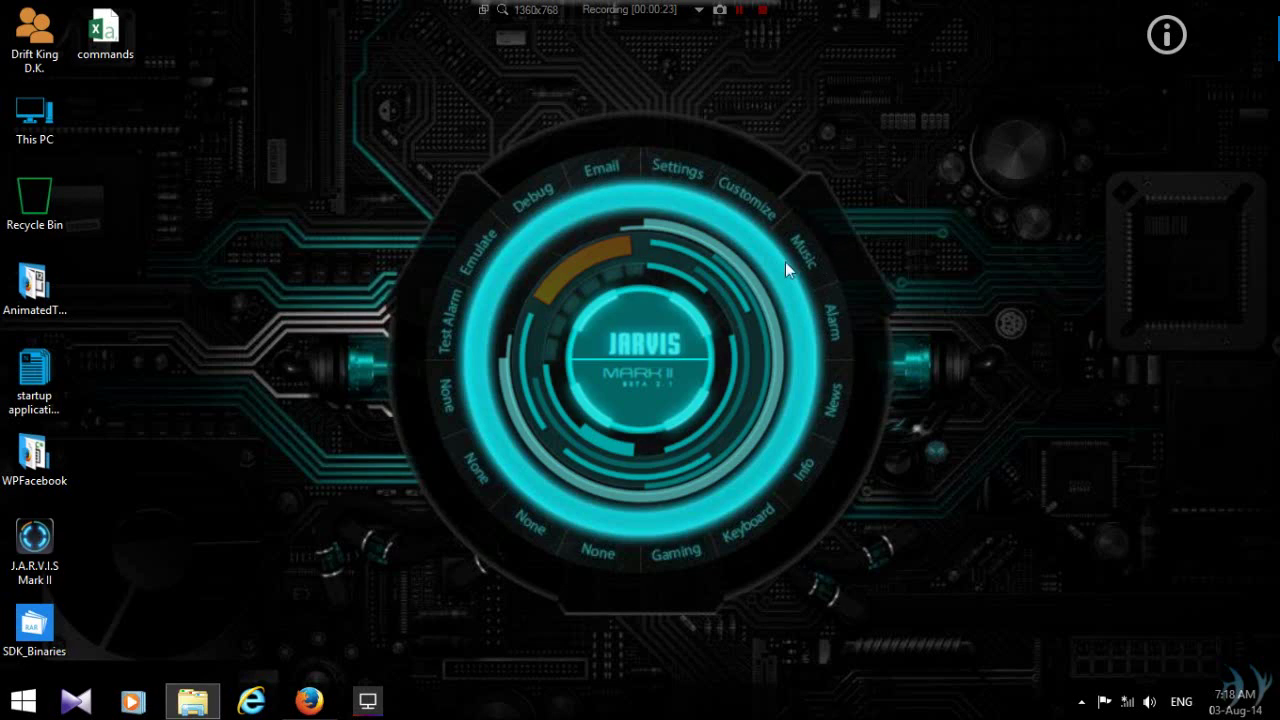
Launch the sysAuto application from the project's Release folder and dismiss its file selection dialog.
left_click(192, 700)
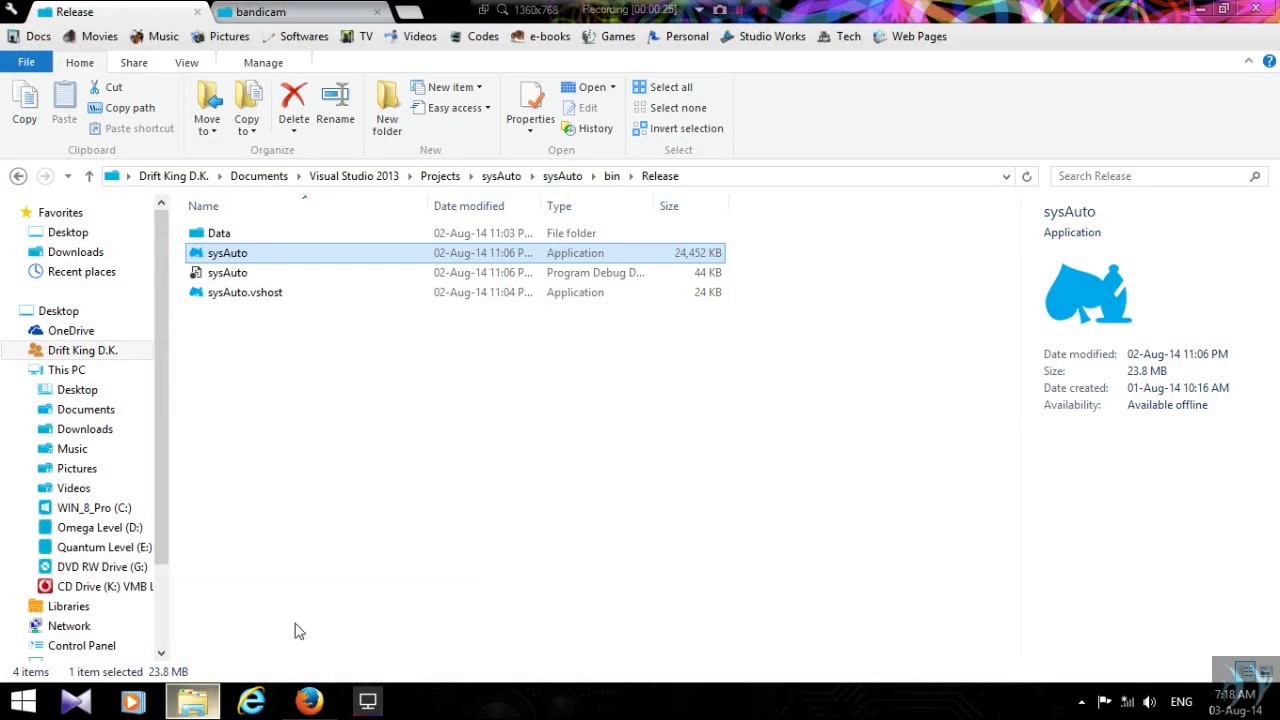
double_click(274, 256)
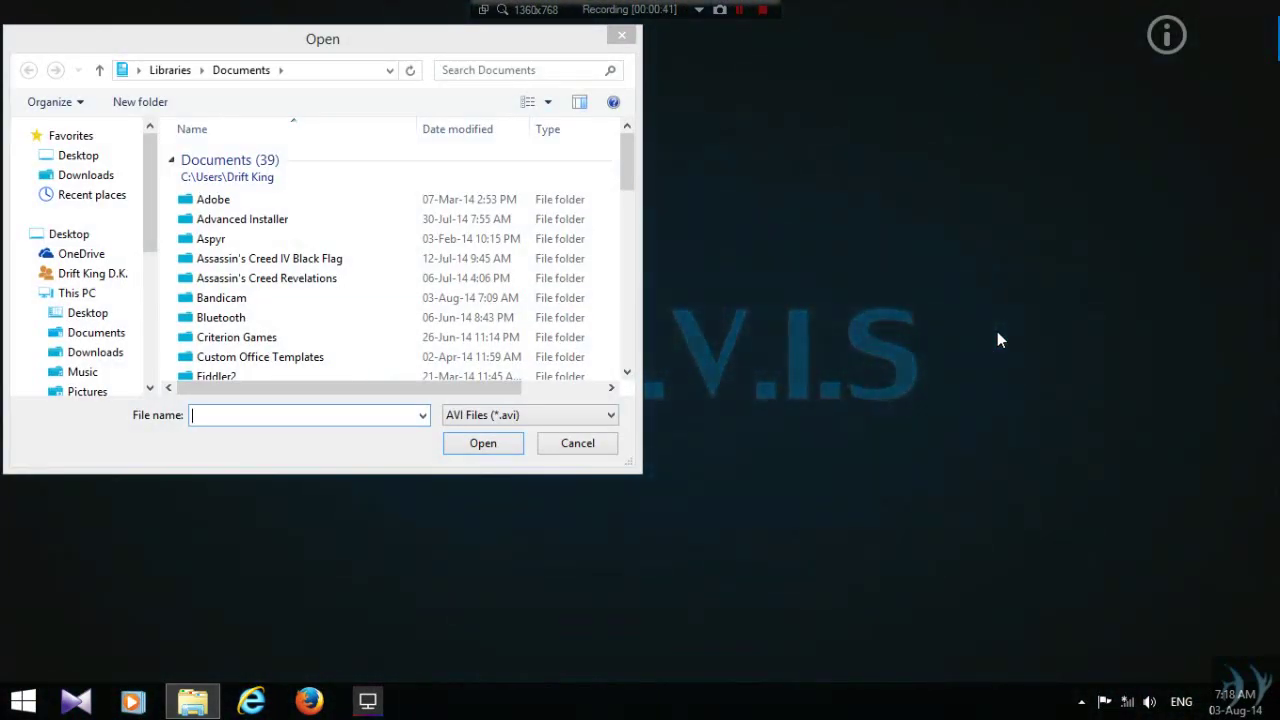
left_click(603, 443)
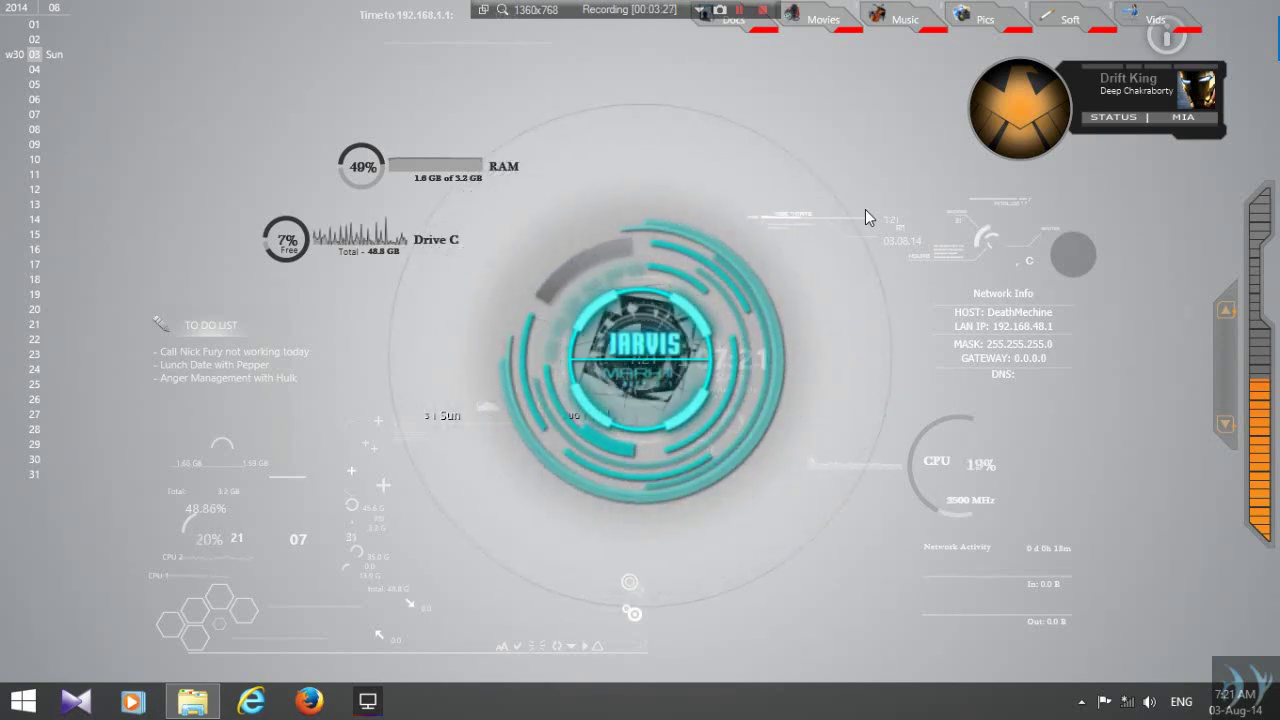
Bring up the video selection dialog again and examine which video file types it accepts.
key("ctrl+o")
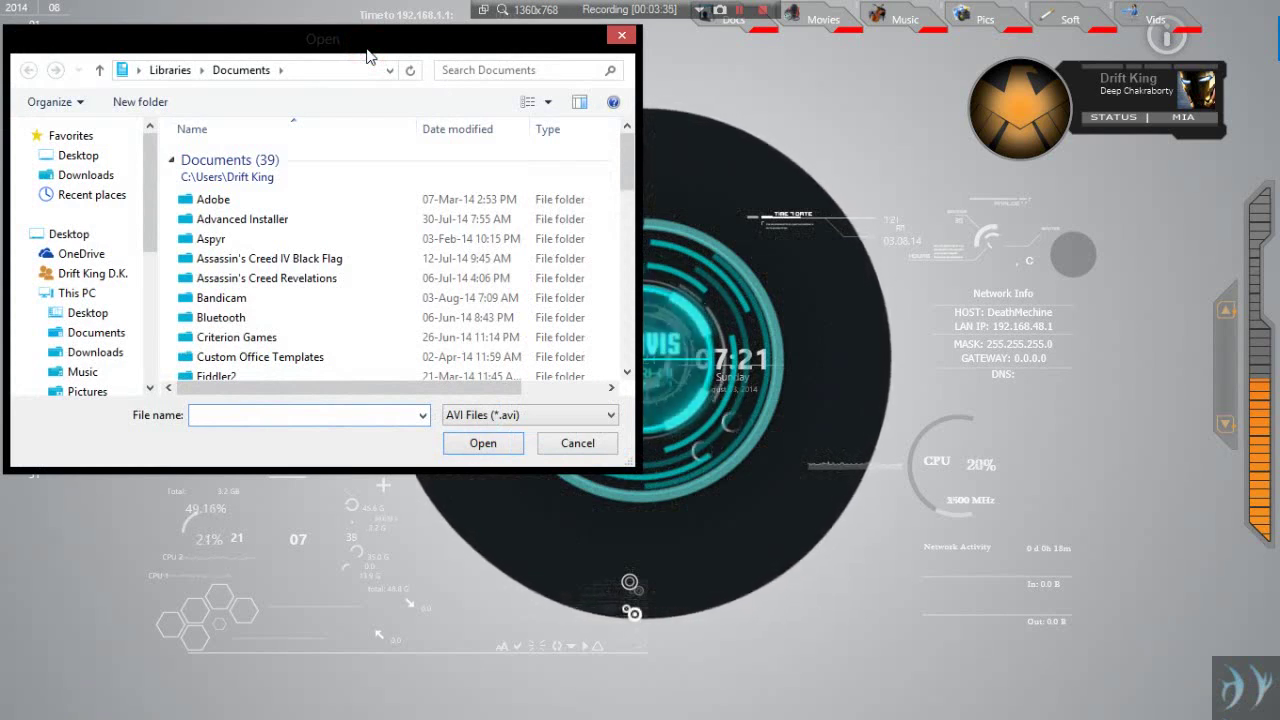
left_click(847, 470)
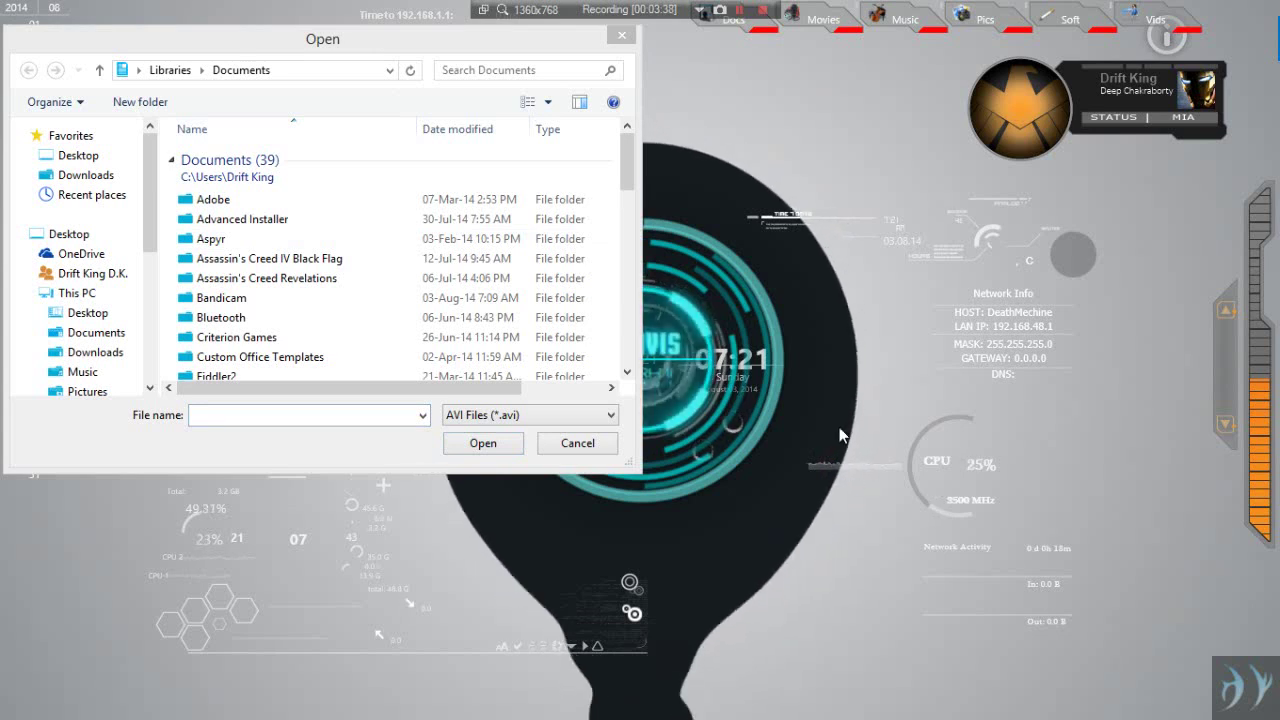
left_click(577, 444)
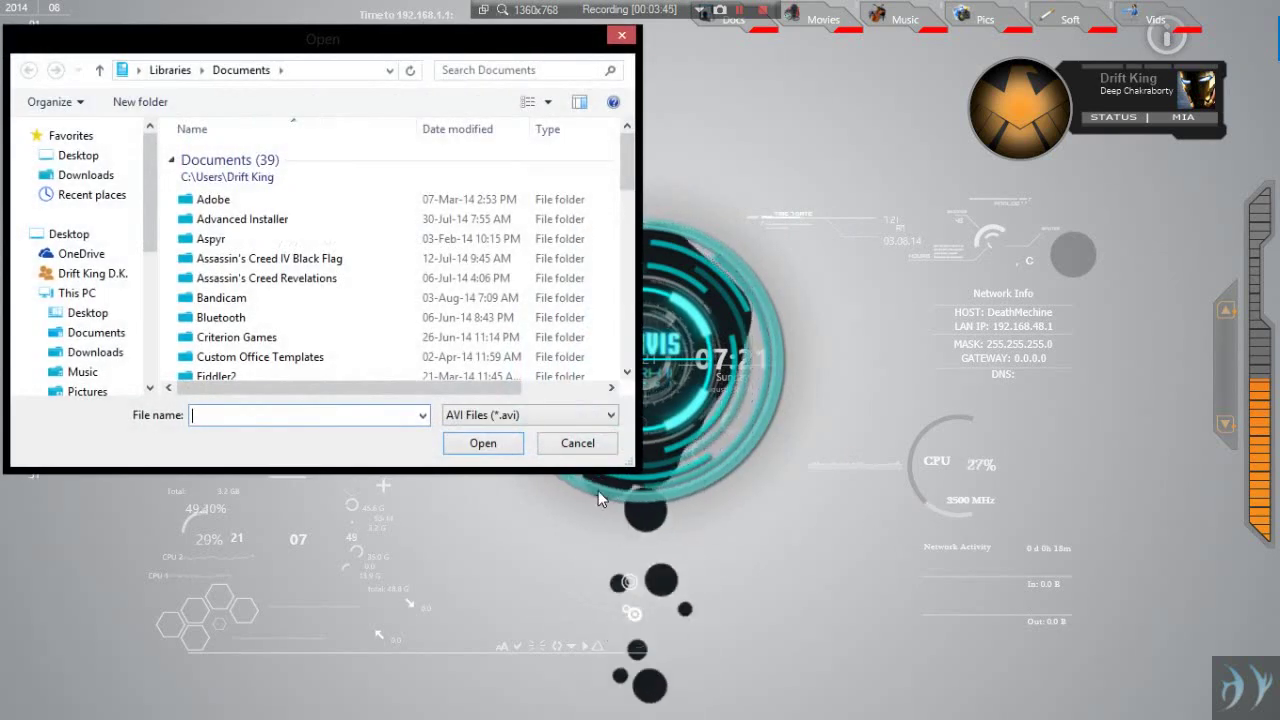
left_click(528, 415)
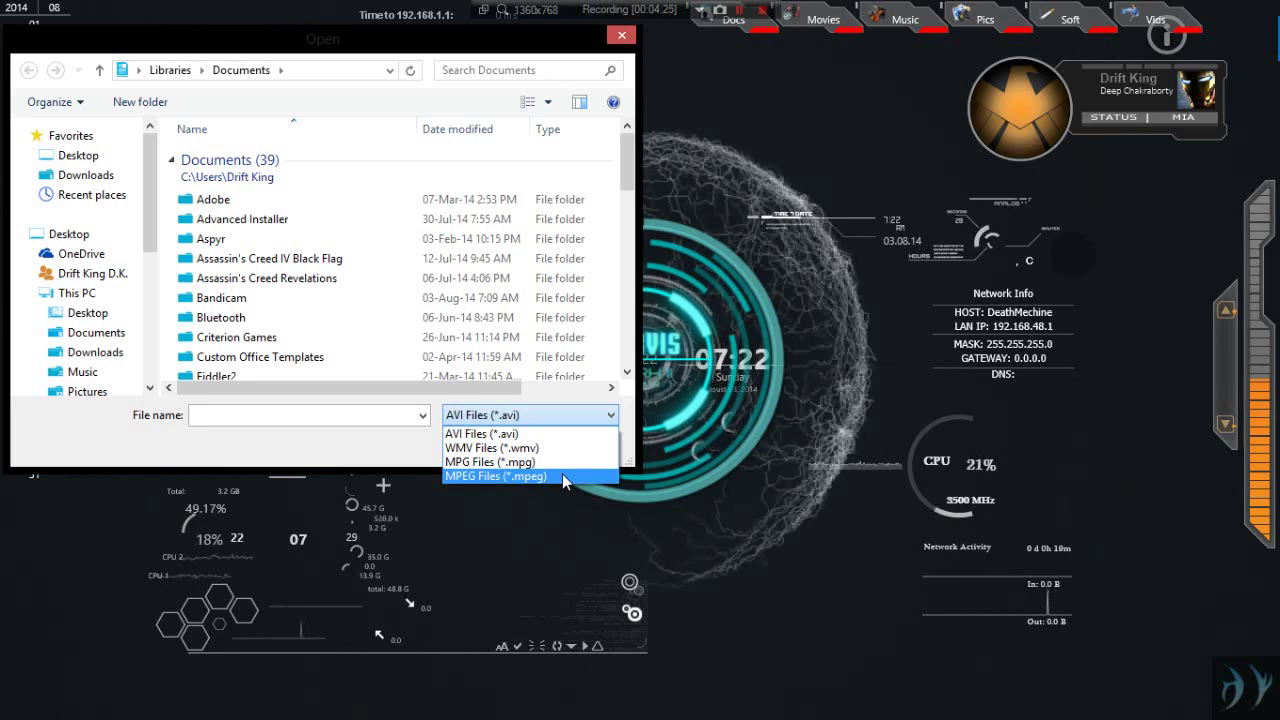
left_click(306, 438)
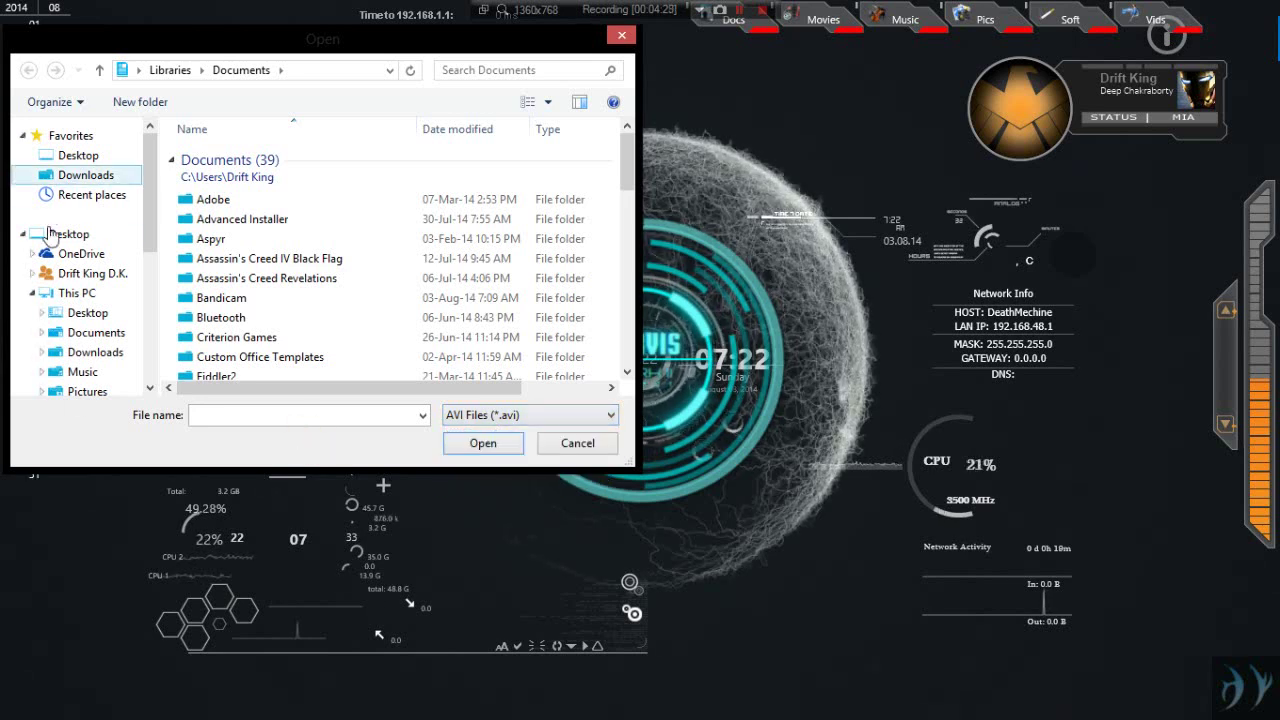
Browse the Quantum Level (E:) drive through Softwares, Tweaks and DS.org to the Dream Scene folder.
left_click(63, 292)
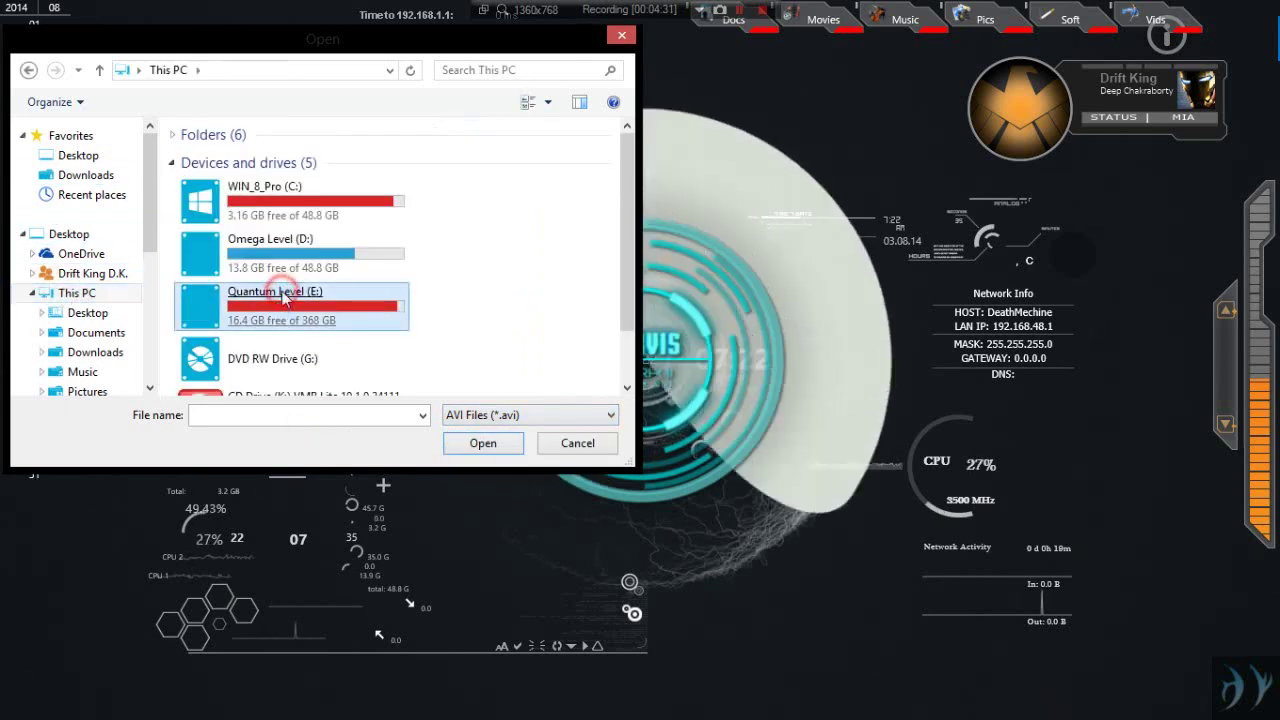
double_click(260, 290)
double_click(226, 237)
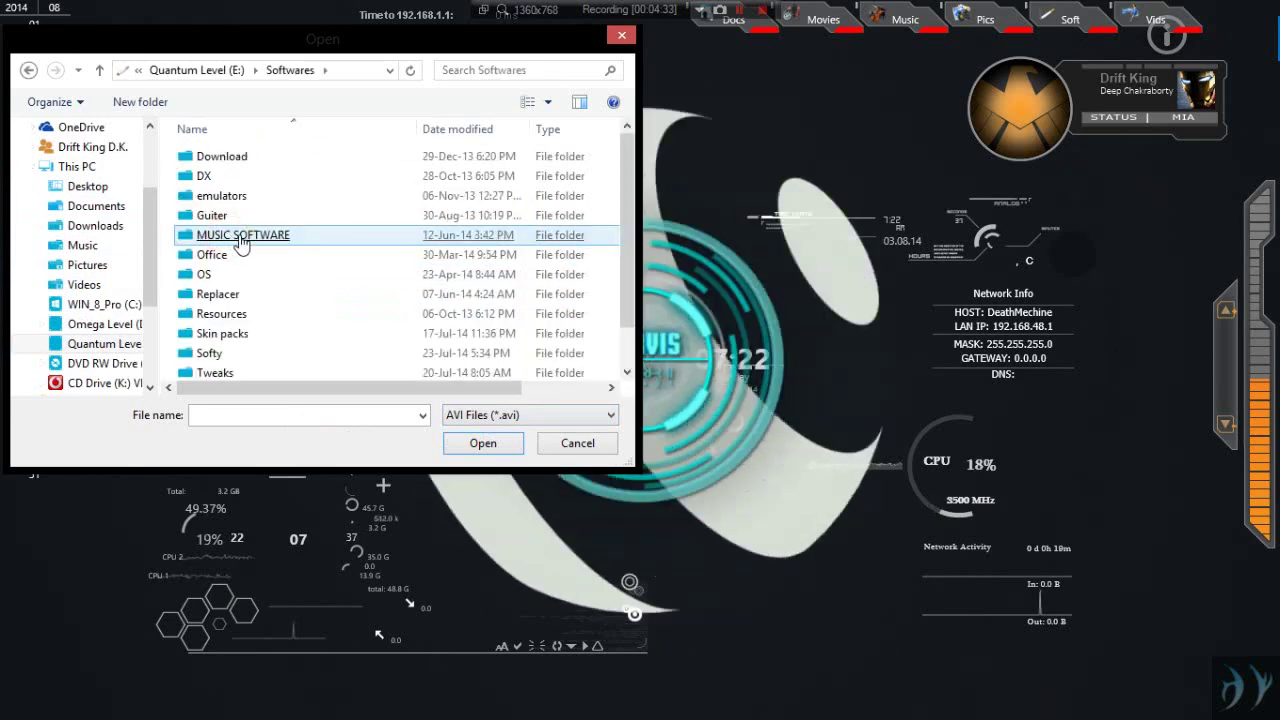
scroll(268, 245, "down", 1)
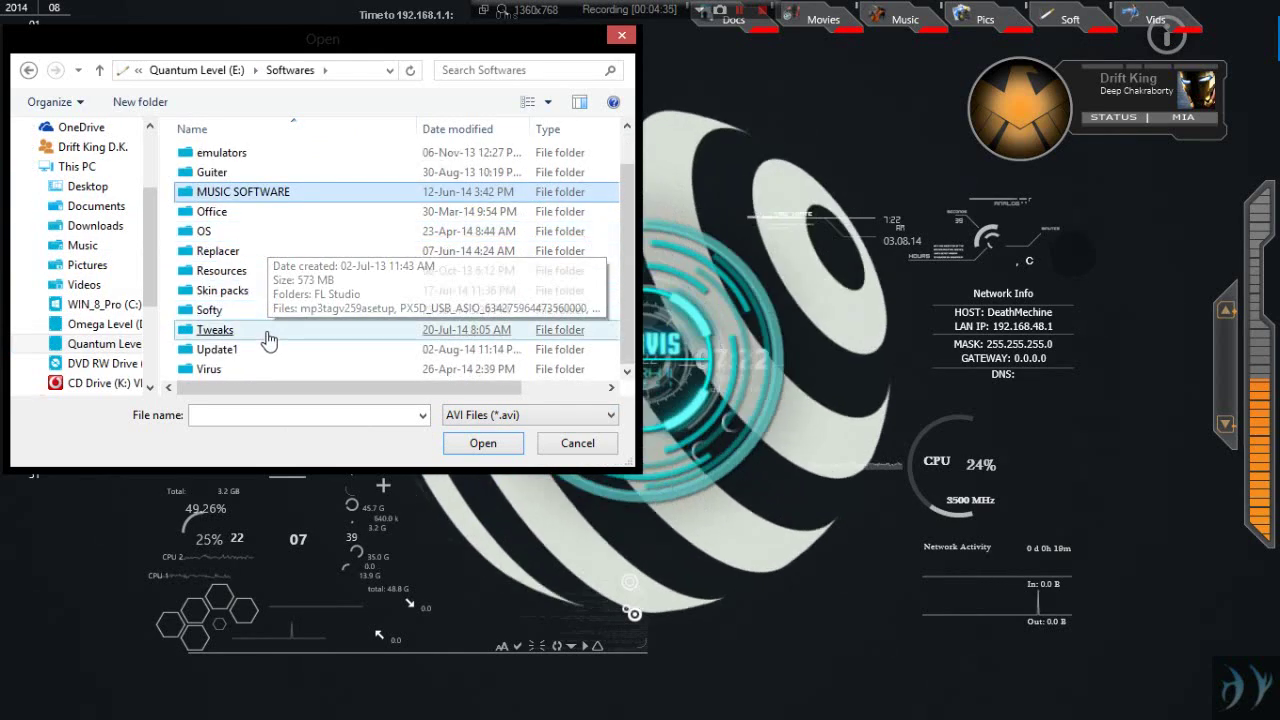
double_click(266, 333)
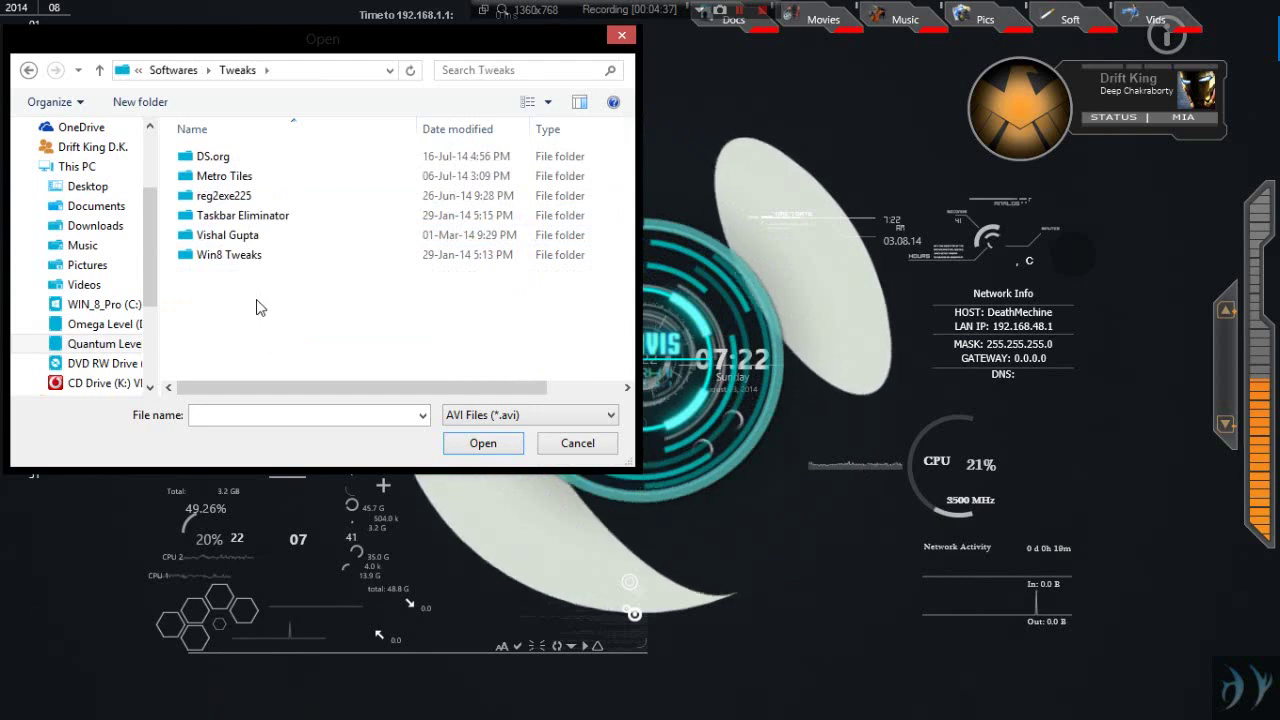
double_click(230, 159)
double_click(230, 181)
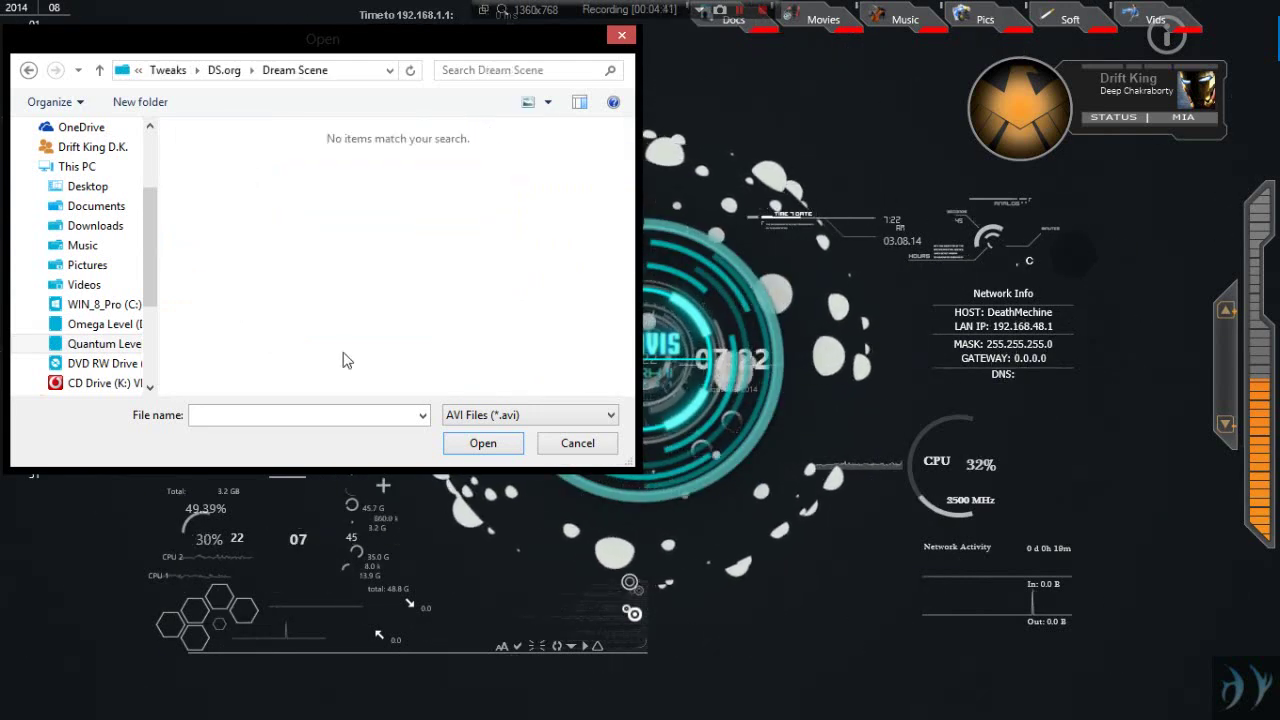
Filter the Dream Scene folder to WMV files and open the UnderseaHD video as the animated desktop background.
left_click(503, 416)
left_click(500, 443)
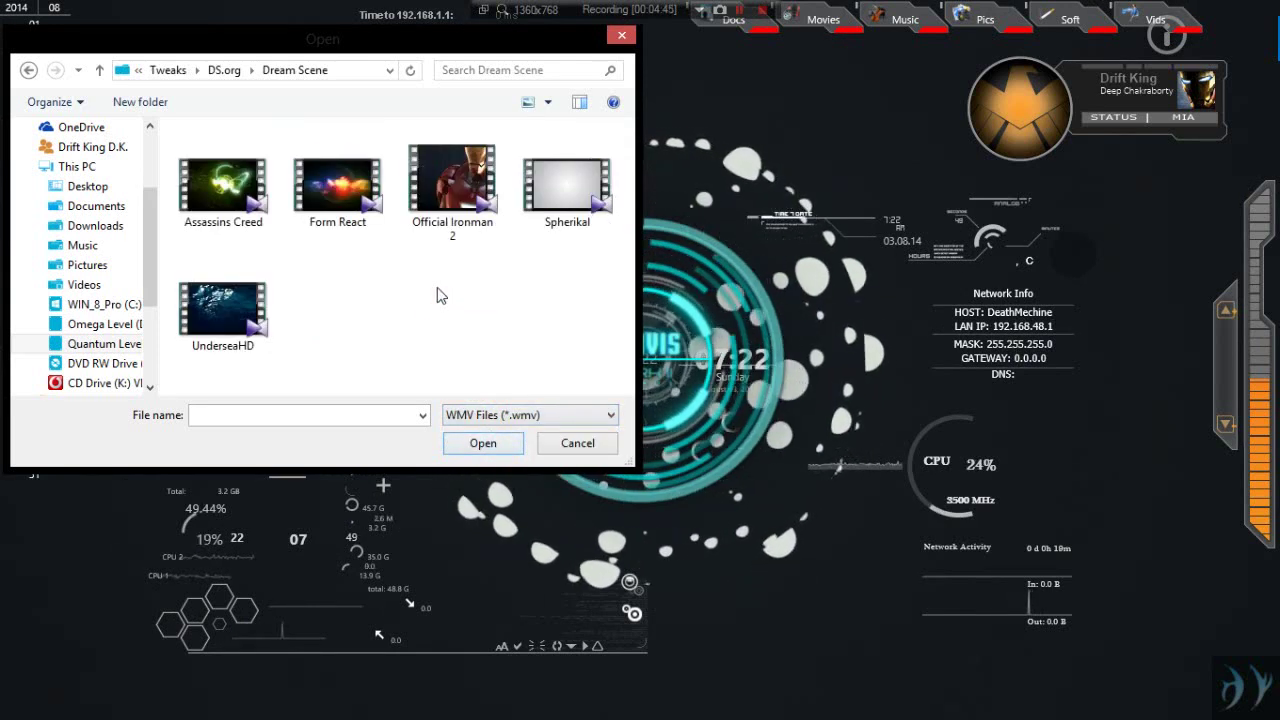
left_click(237, 310)
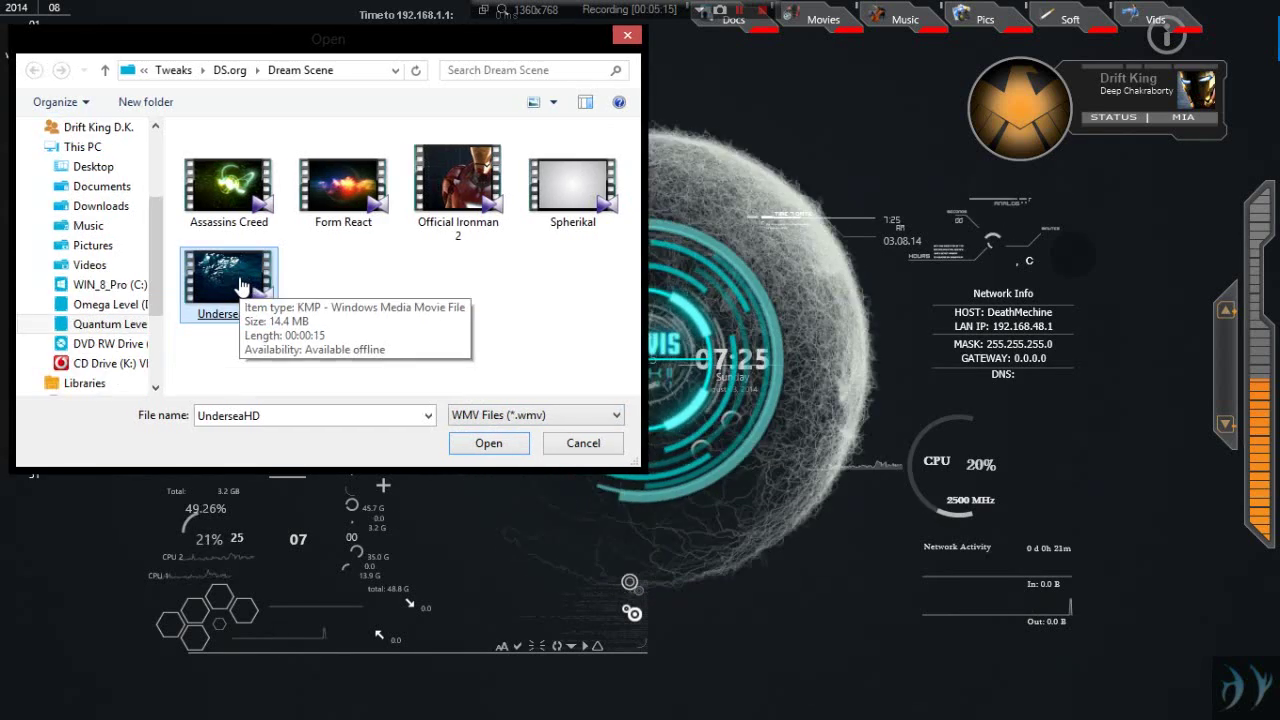
double_click(237, 314)
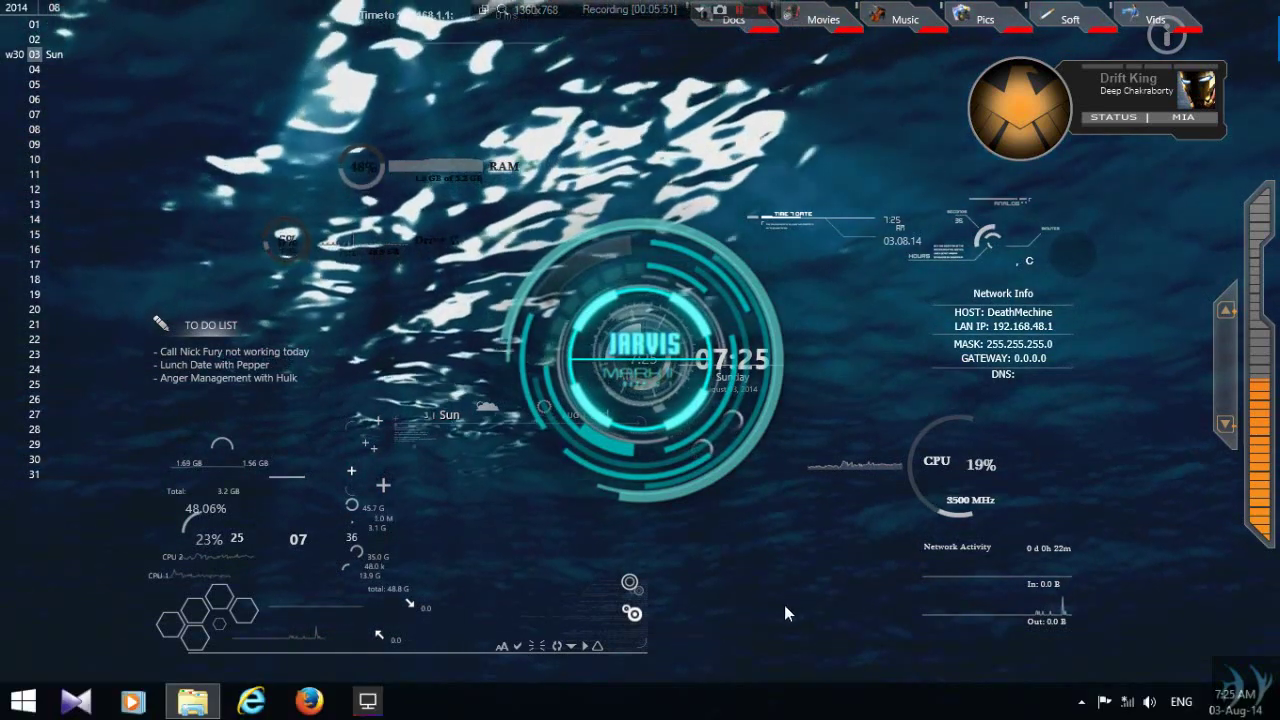
Show and minimize the Release folder window, and refresh the desktop several times to check the video wallpaper.
left_click(193, 705)
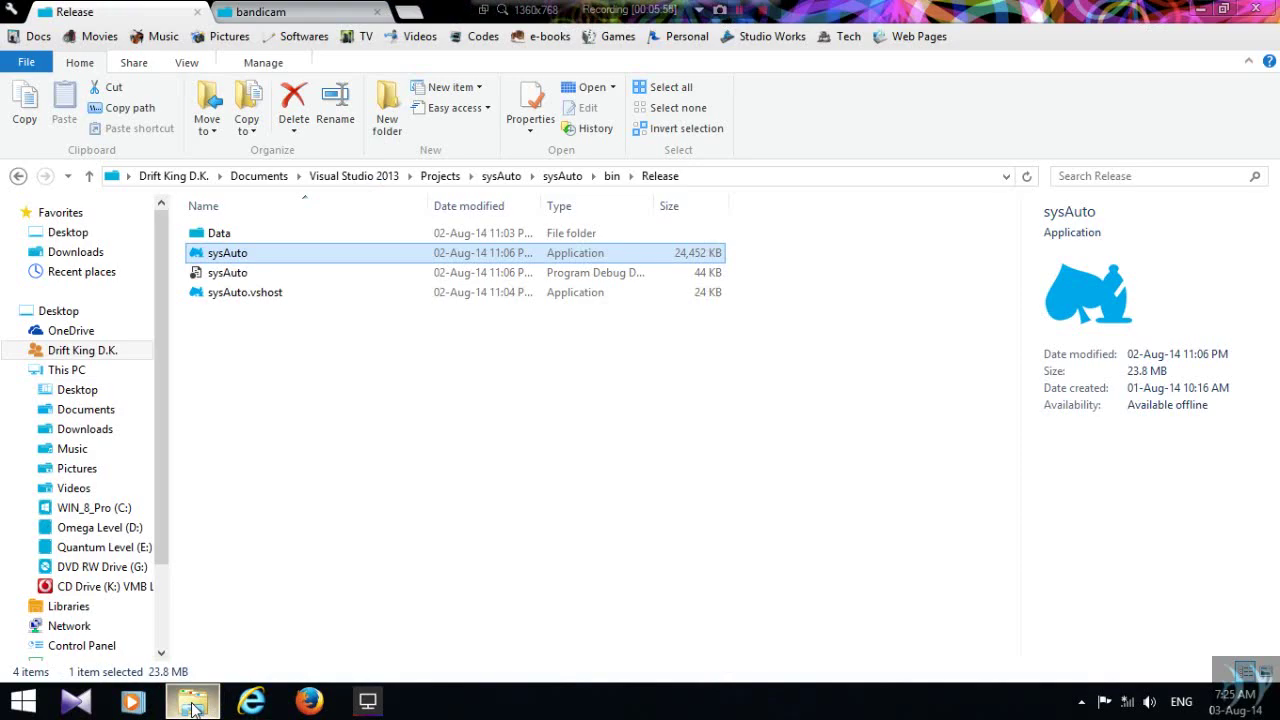
left_click(193, 705)
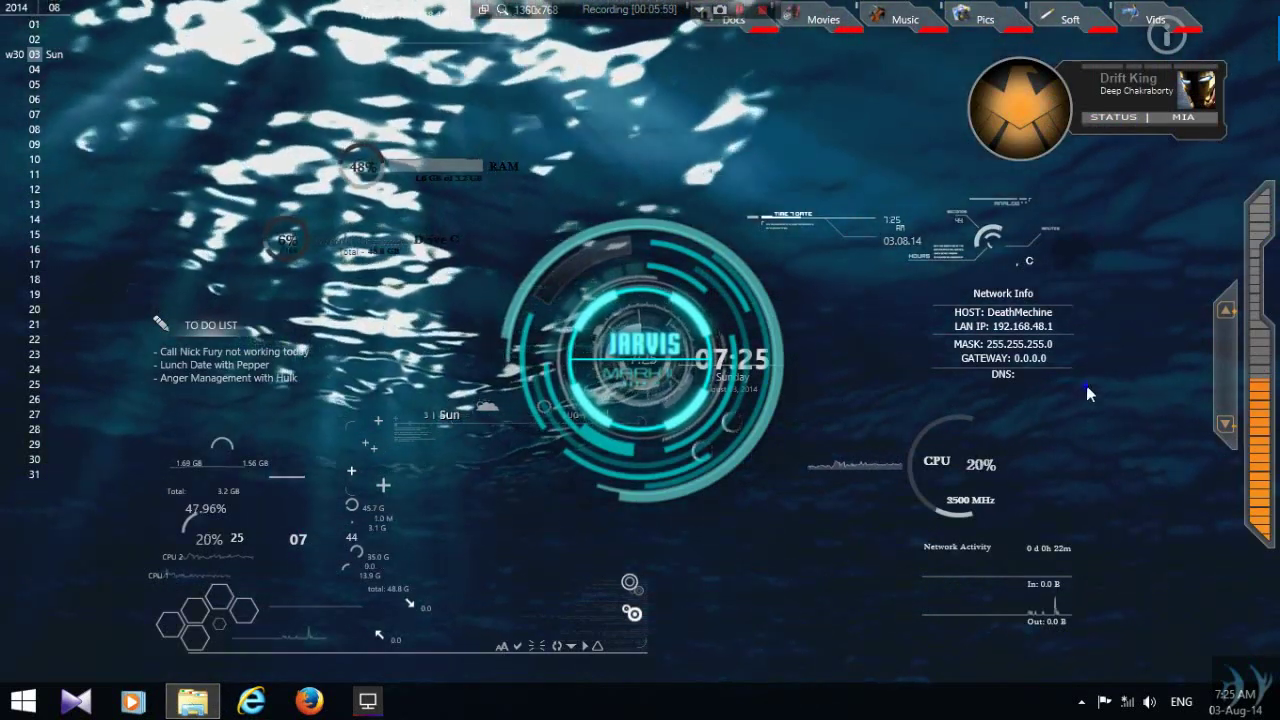
right_click(1088, 393)
left_click(1136, 470)
right_click(1123, 400)
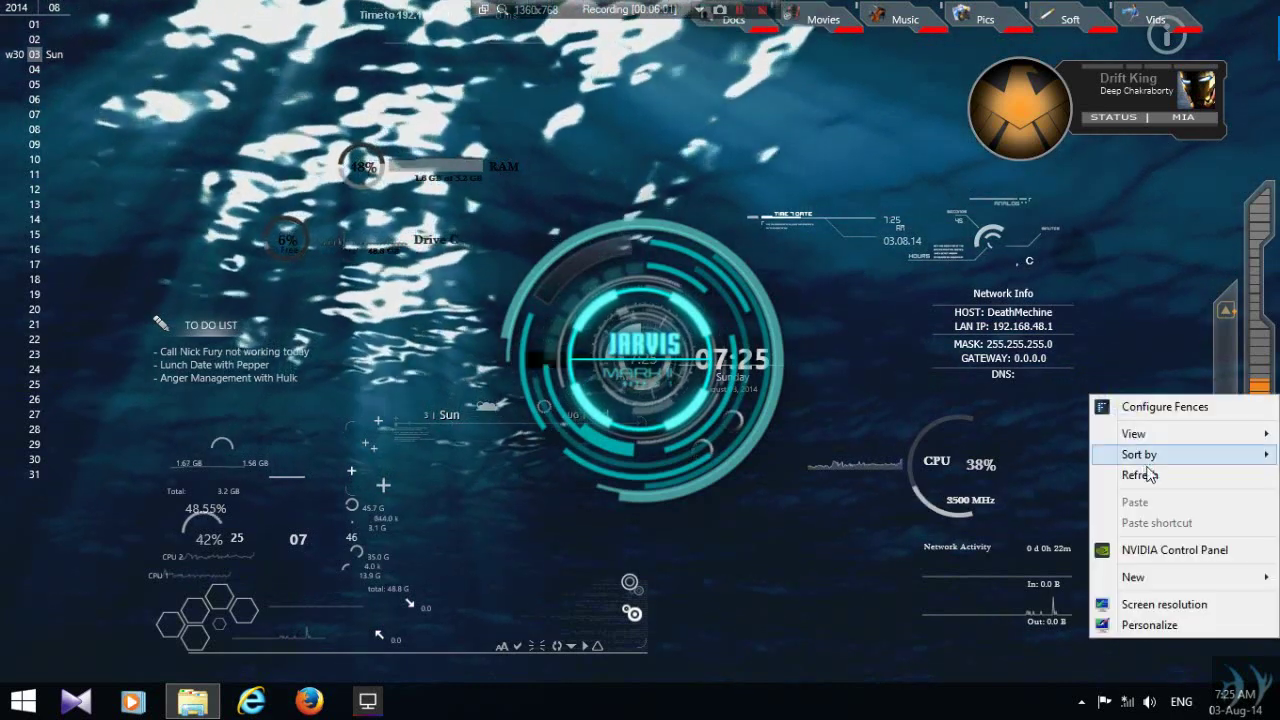
left_click(1150, 474)
right_click(1138, 413)
left_click(1140, 494)
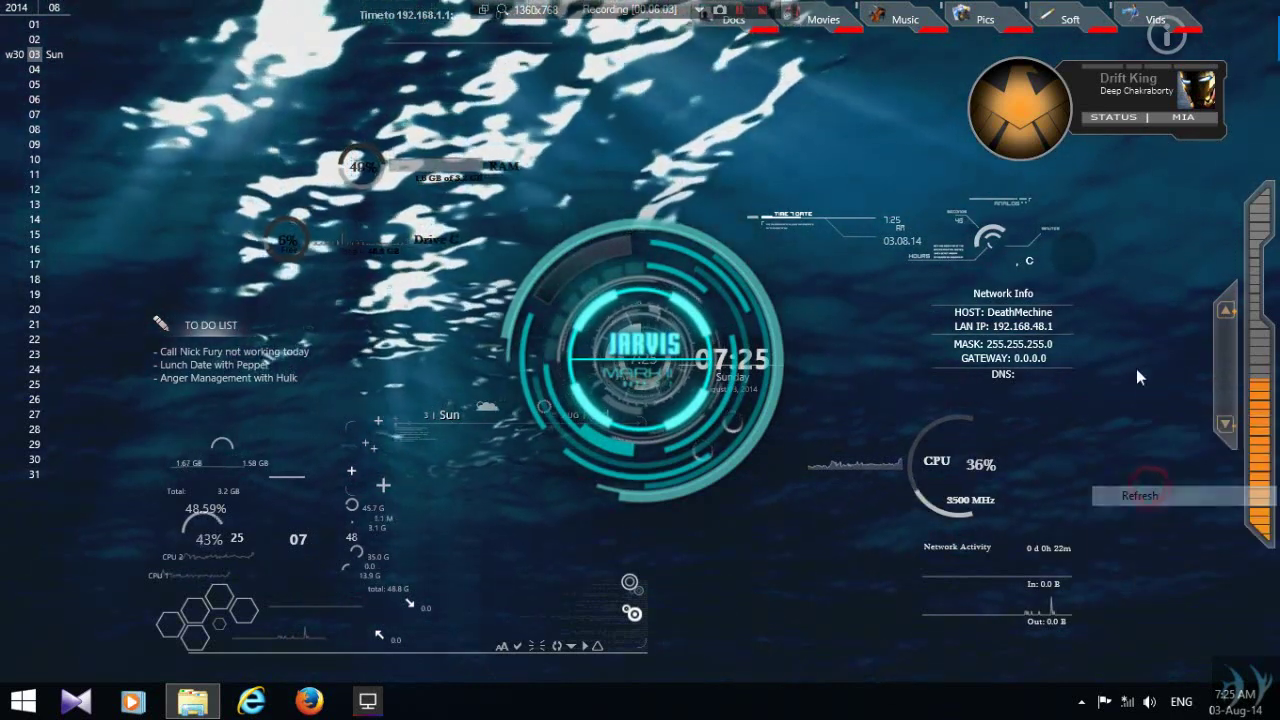
right_click(1140, 366)
left_click(1140, 443)
right_click(1134, 364)
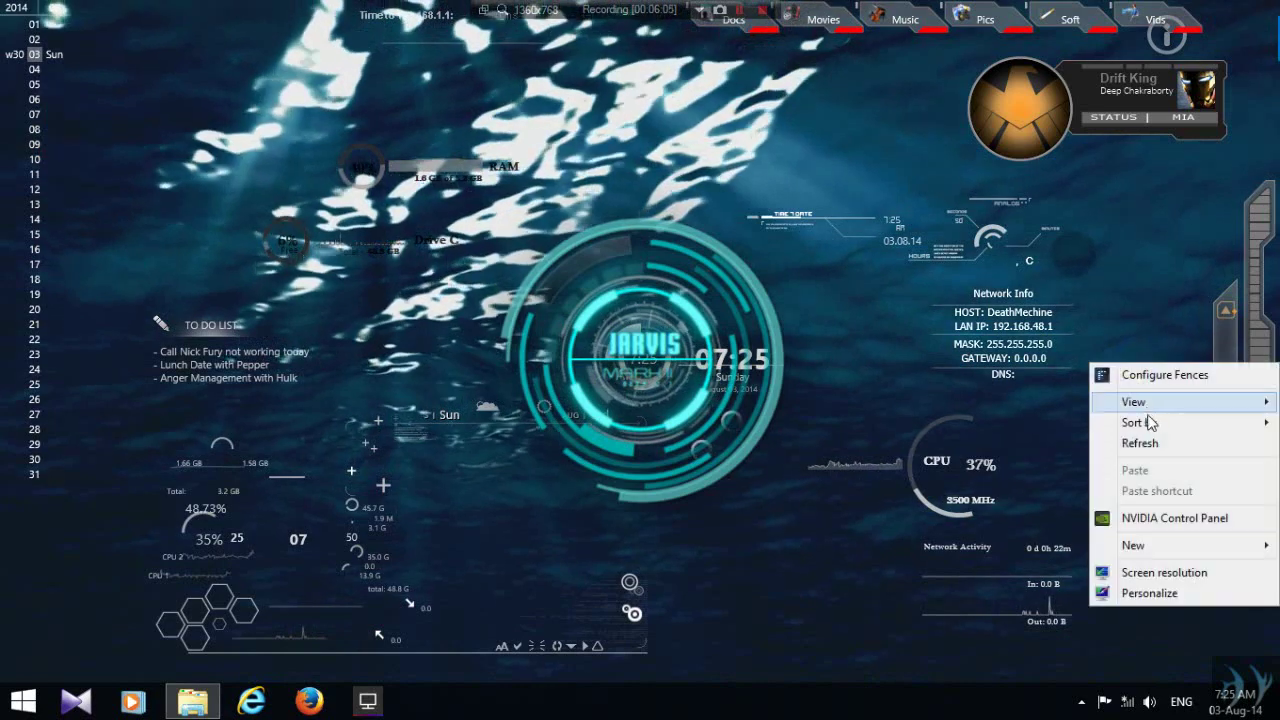
left_click(1150, 444)
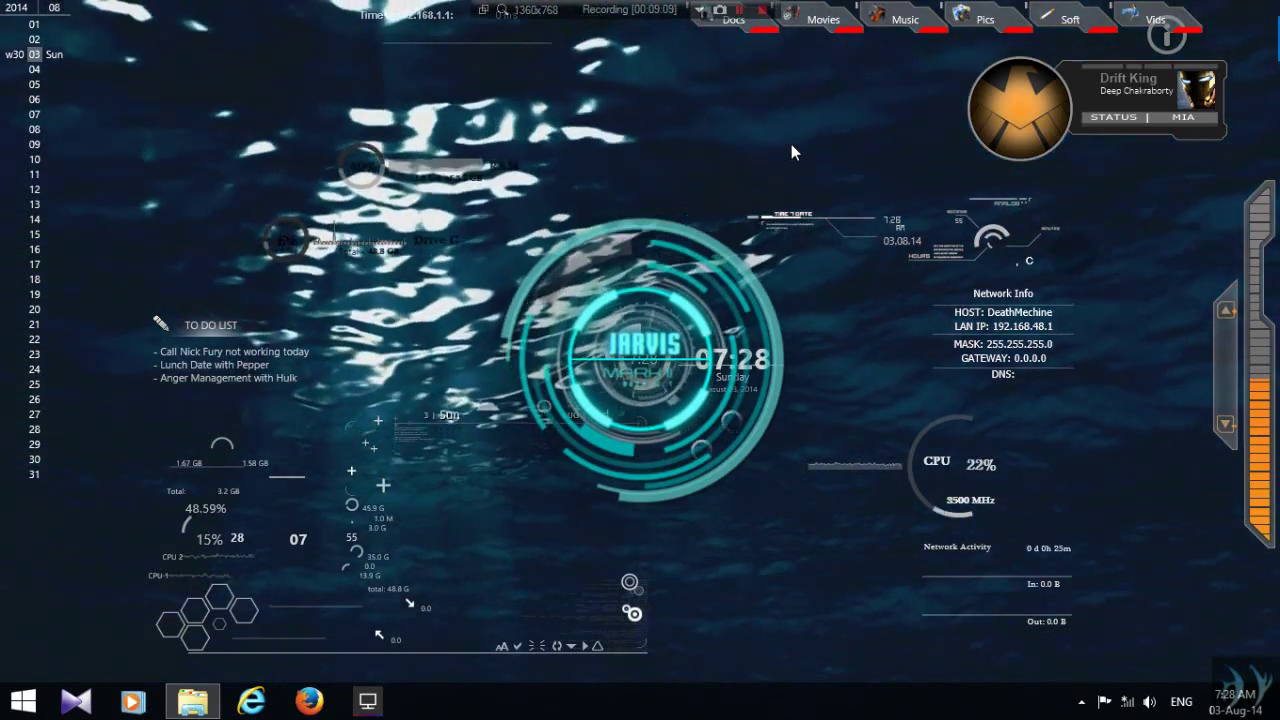
left_click(618, 248)
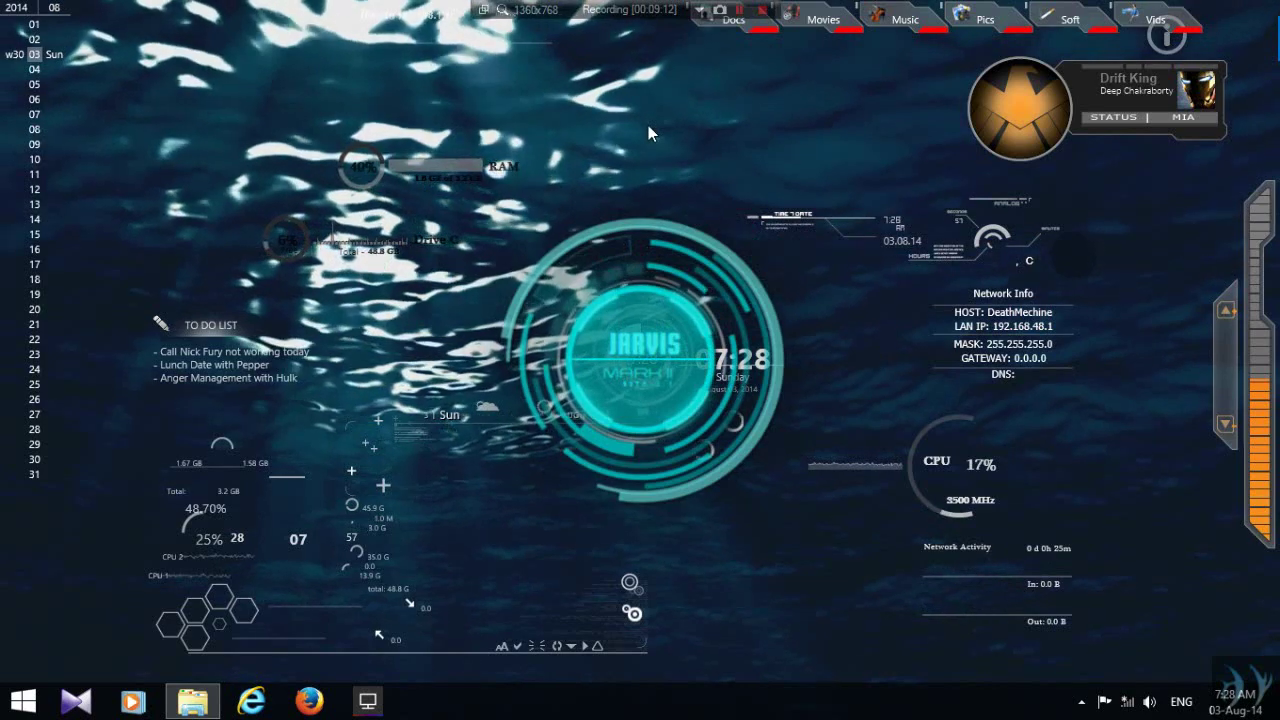